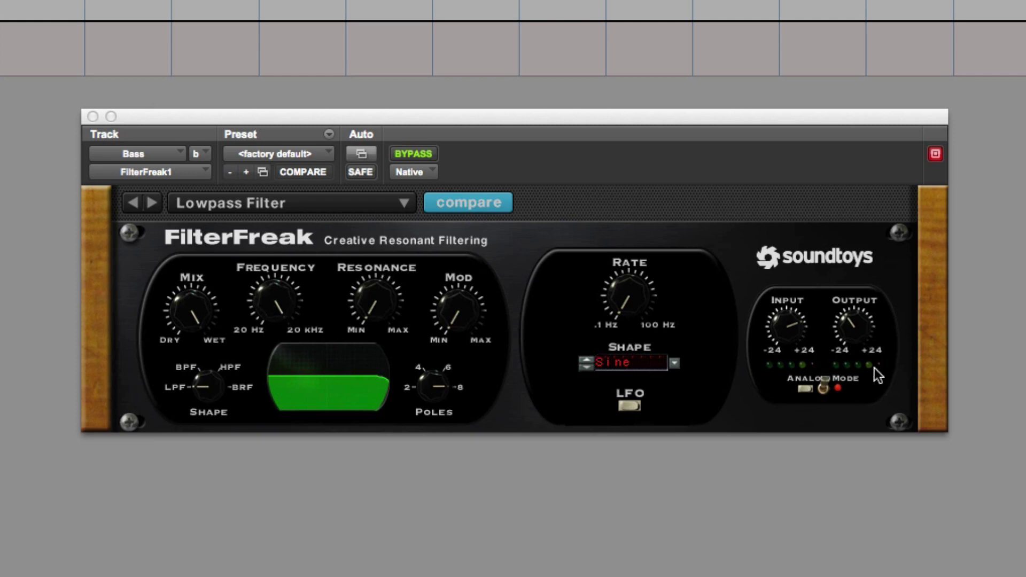
# Check the Synth FilterFreak's Analog Mode list and leave it unchanged.
pyautogui.click(804, 388)
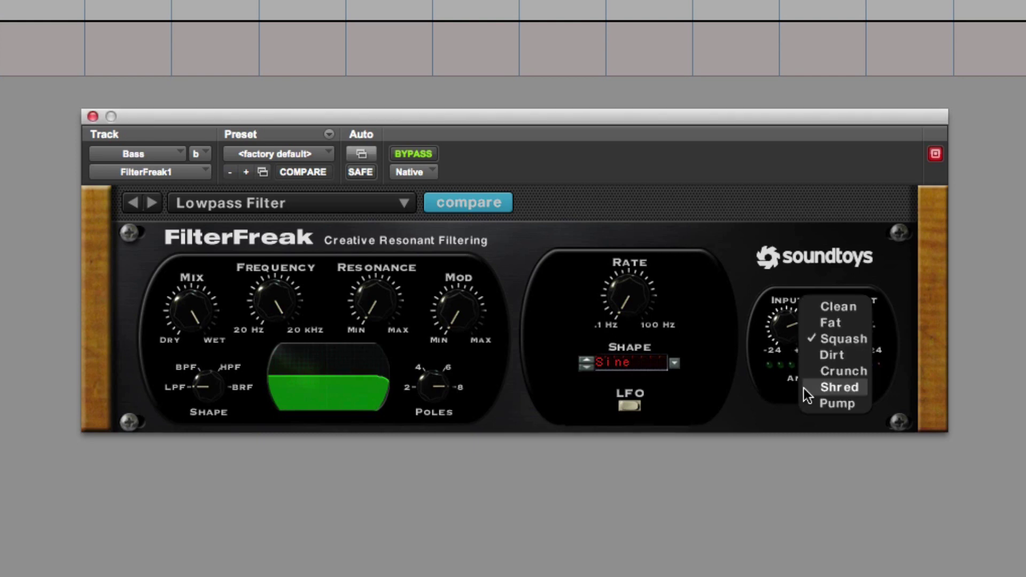
pyautogui.click(780, 391)
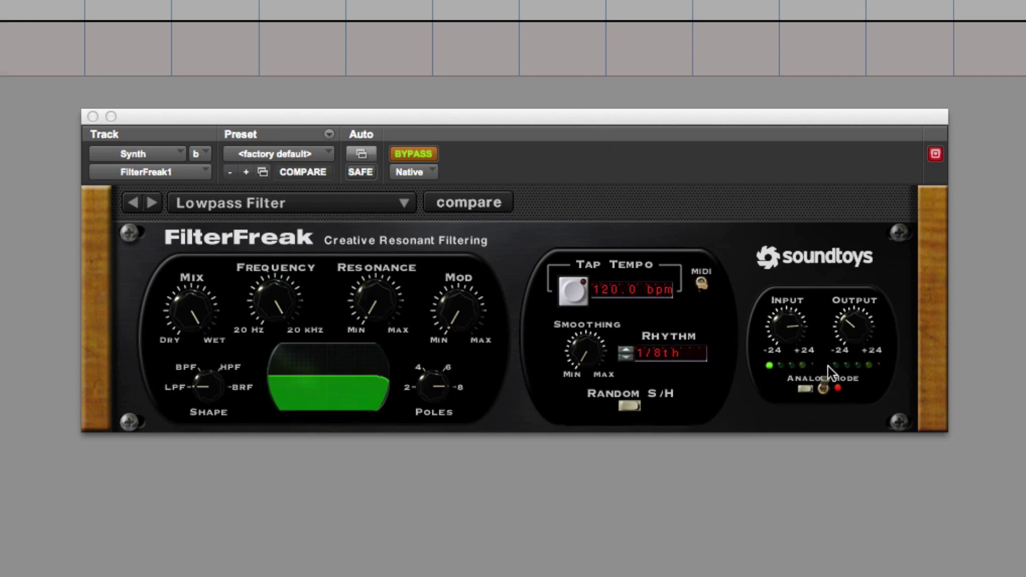
pyautogui.click(806, 389)
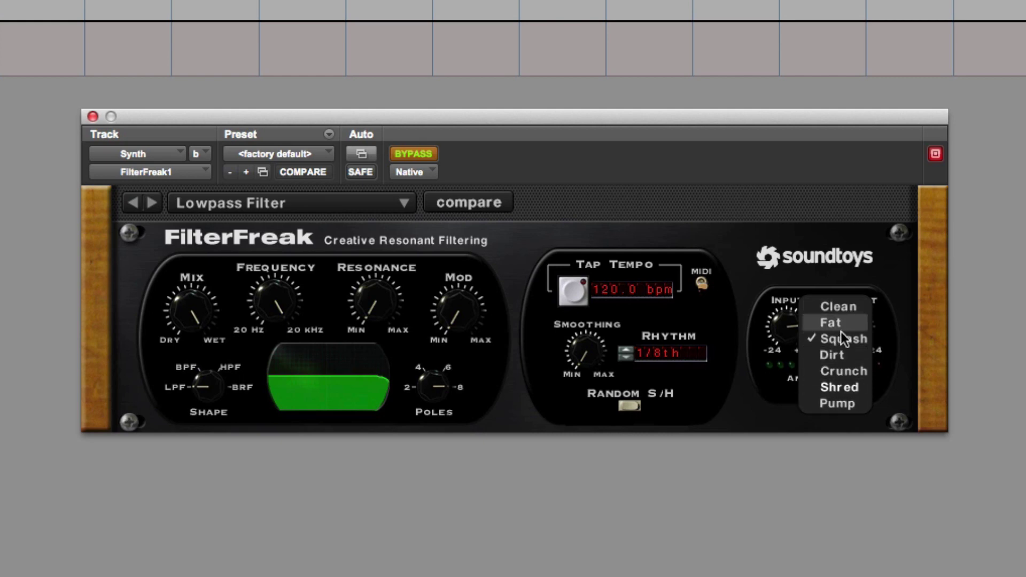
pyautogui.click(742, 332)
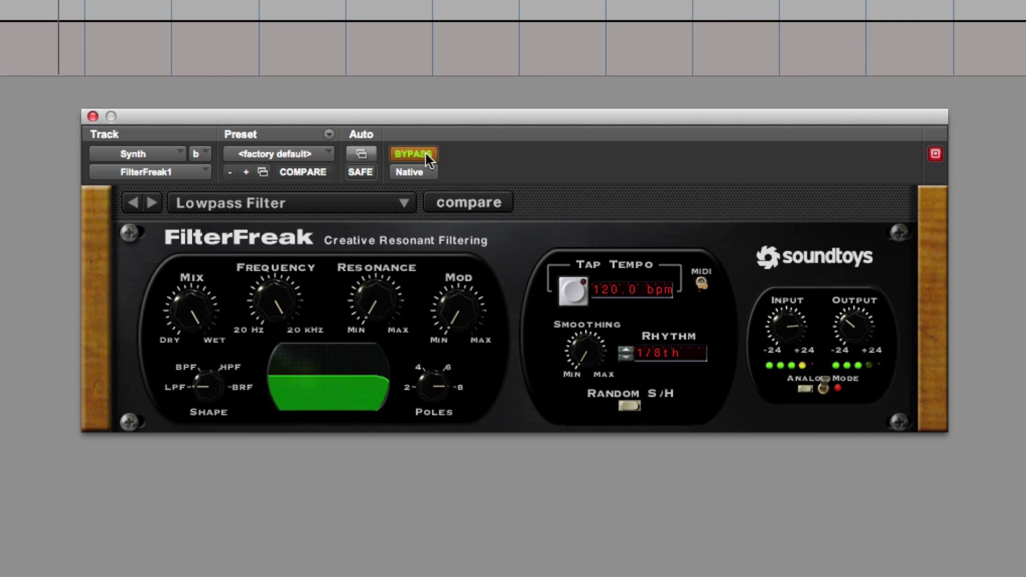
# Un-bypass the Synth FilterFreak, start playback, and toggle bypass twice to compare dry versus filtered.
pyautogui.click(425, 152)
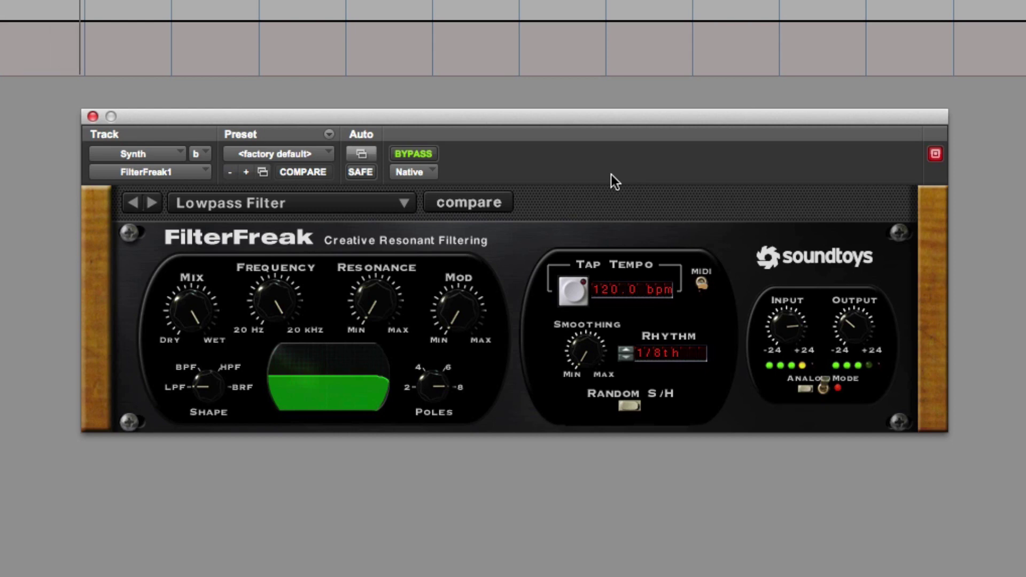
pyautogui.press('space')
pyautogui.click(427, 156)
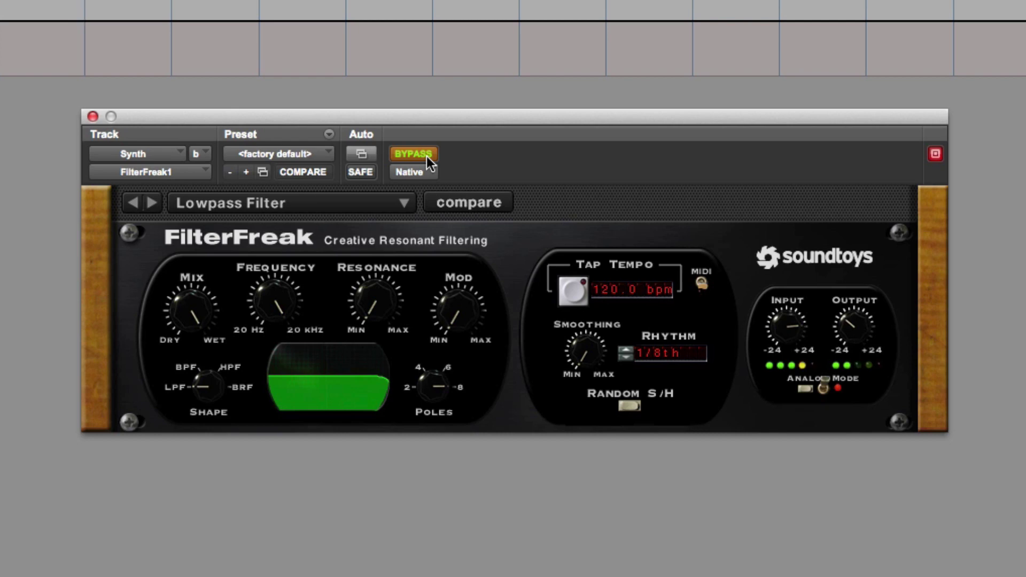
pyautogui.click(427, 156)
pyautogui.click(426, 156)
pyautogui.click(426, 156)
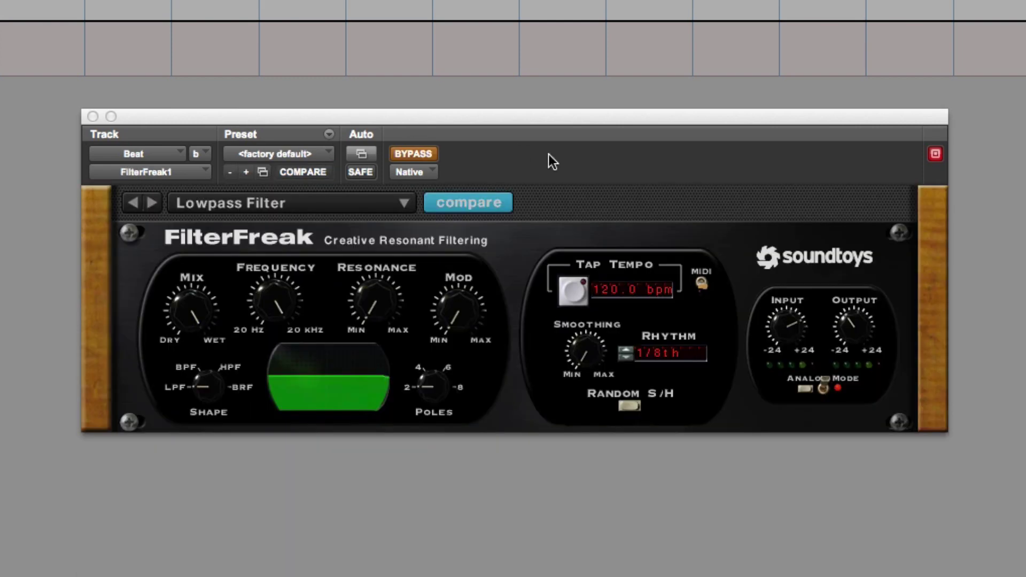
# Start playback and check the Beat FilterFreak's Analog Mode, keeping it on Dirt.
pyautogui.press('space')
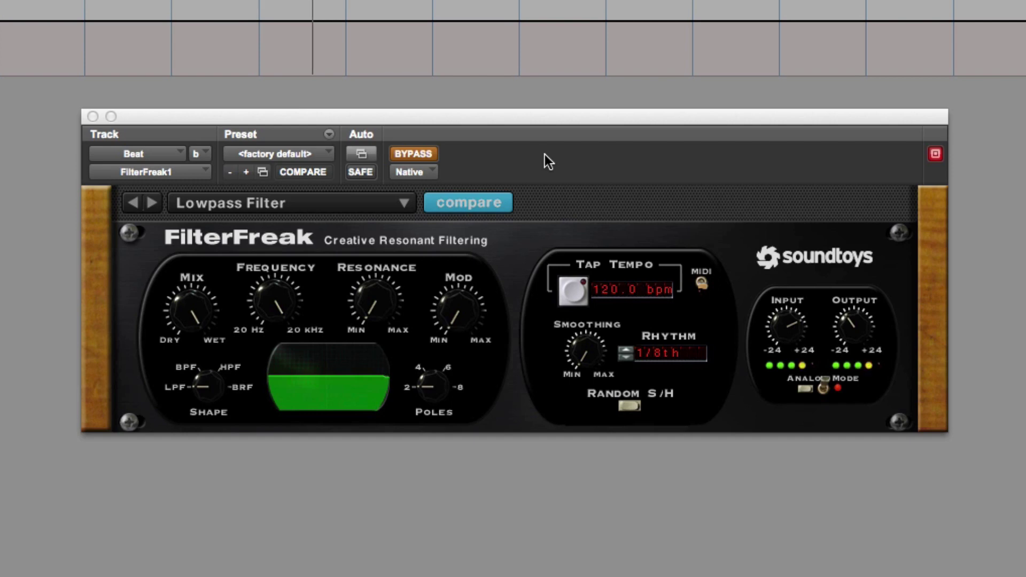
pyautogui.click(805, 389)
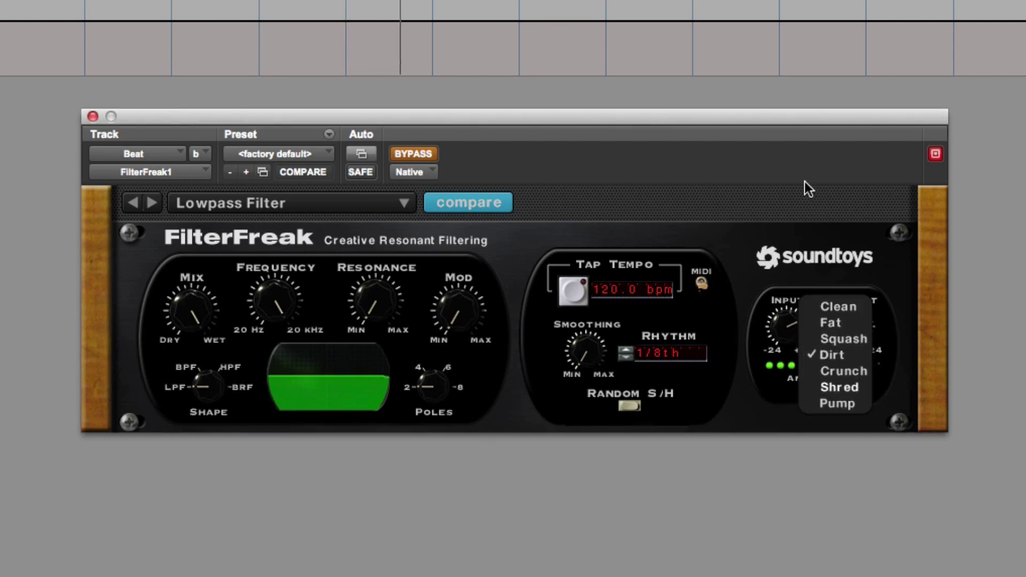
pyautogui.click(774, 395)
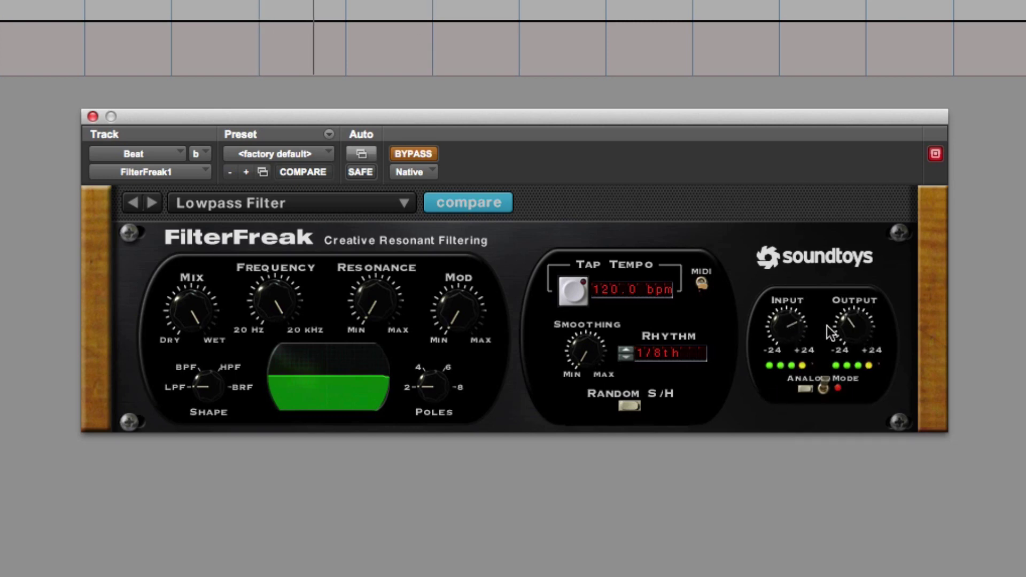
# Turn the Beat FilterFreak bypass off, on, then off again to compare the filtered beat.
pyautogui.click(416, 153)
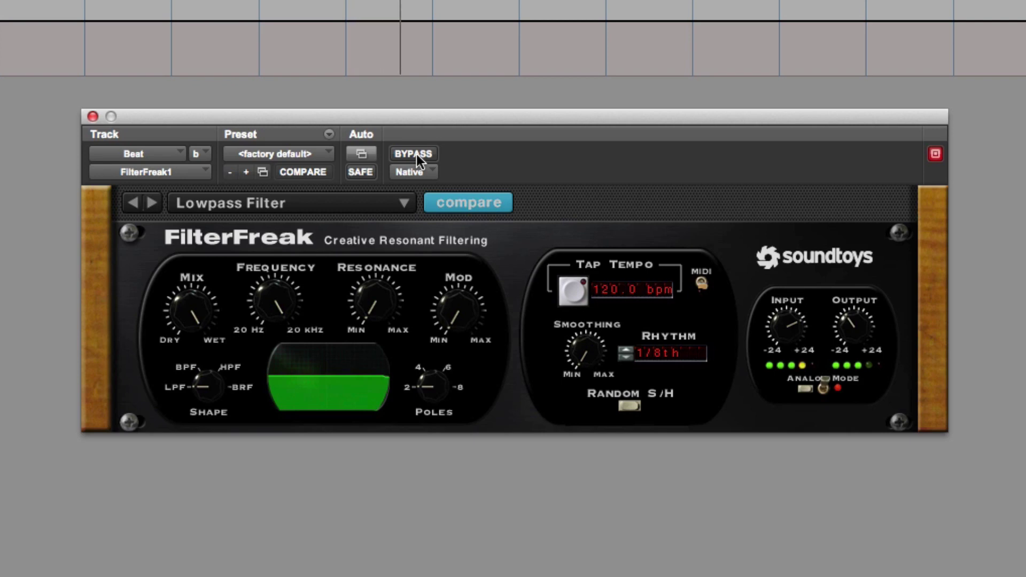
pyautogui.click(415, 154)
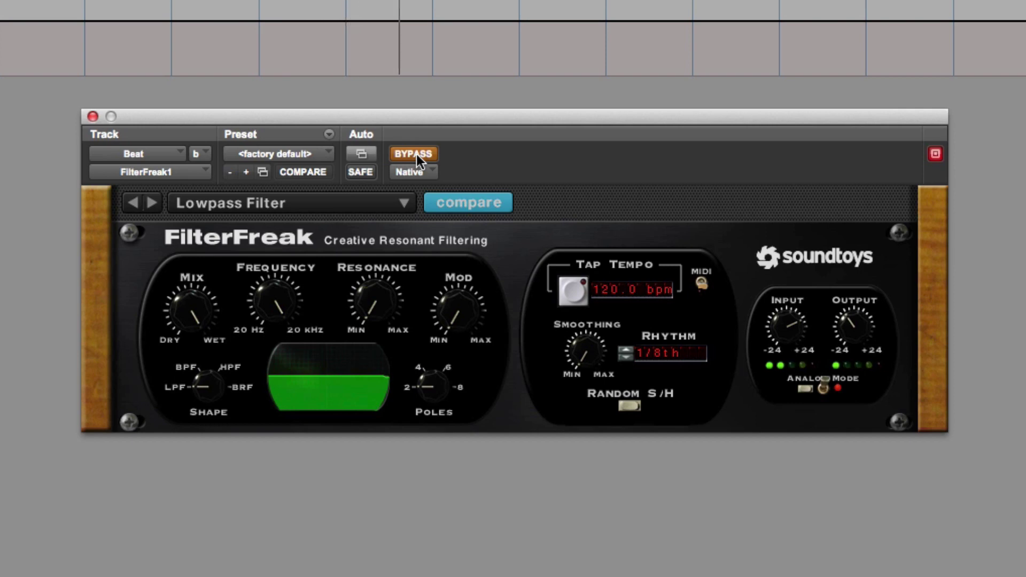
pyautogui.click(416, 154)
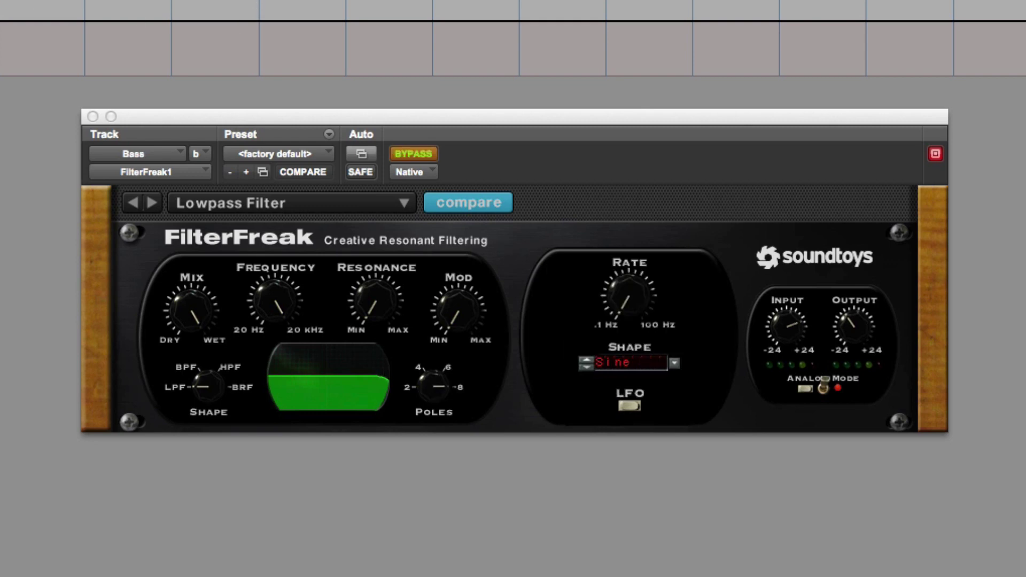
# Play the session and briefly bypass the Bass FilterFreak to compare.
pyautogui.press('space')
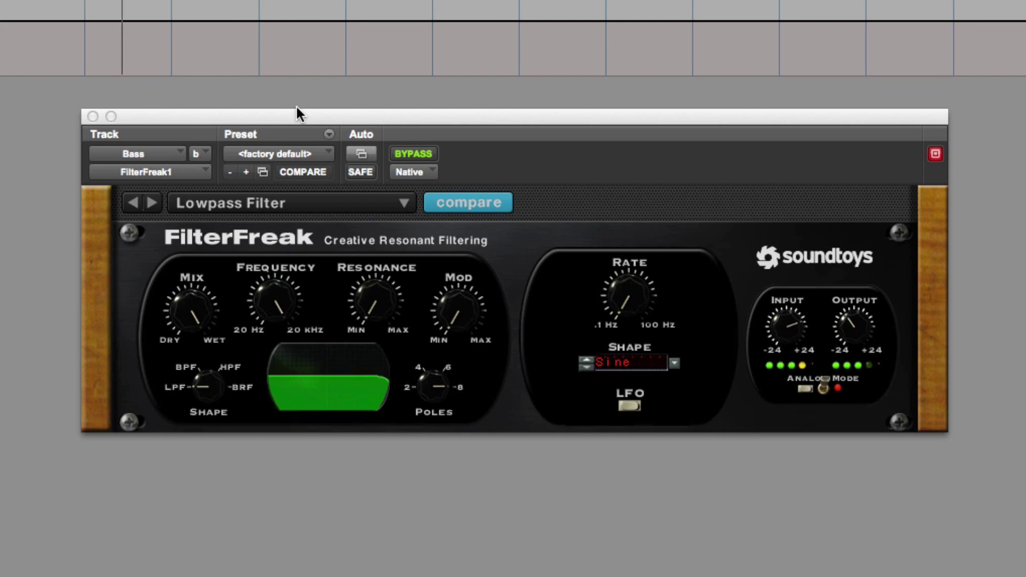
pyautogui.click(412, 154)
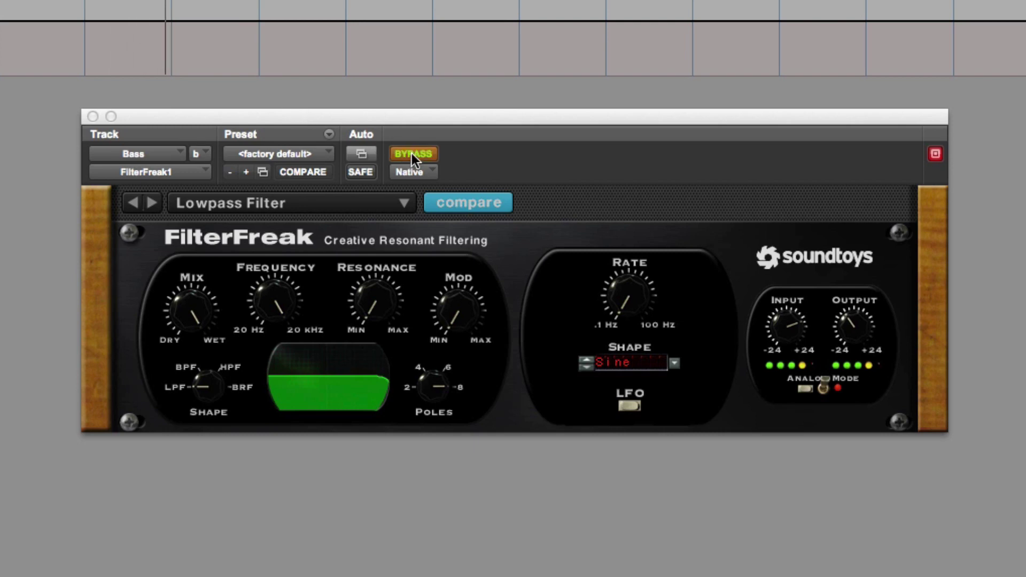
pyautogui.click(412, 154)
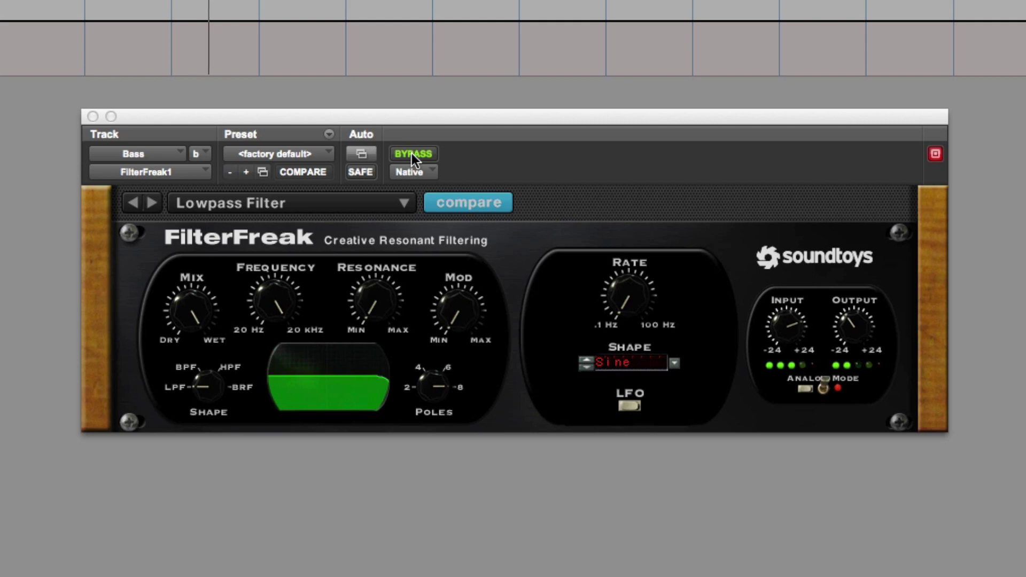
# Keep Squash analog mode, lower the Bass filter cutoff, then compare bypassed versus active.
pyautogui.click(804, 390)
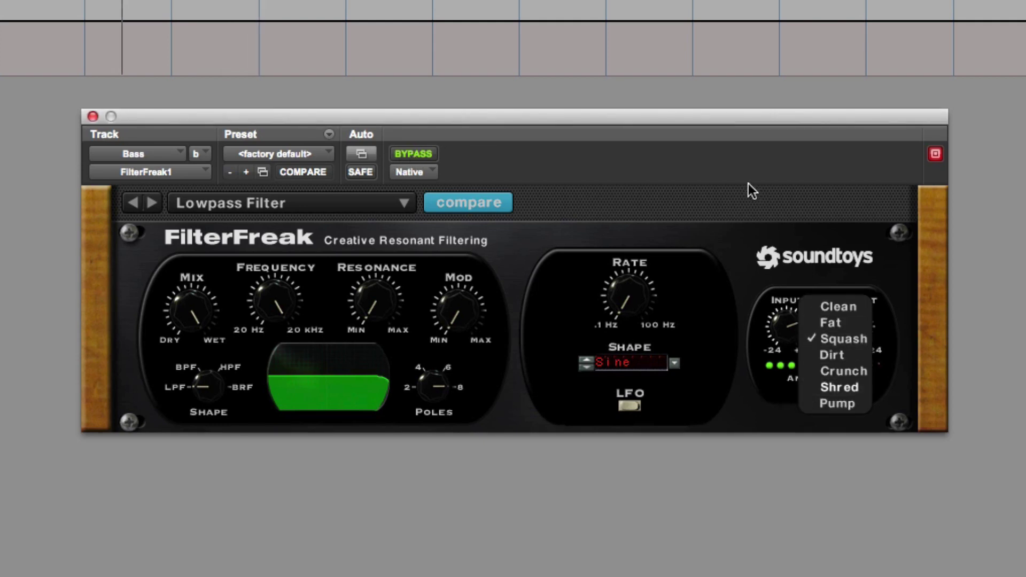
pyautogui.click(300, 308)
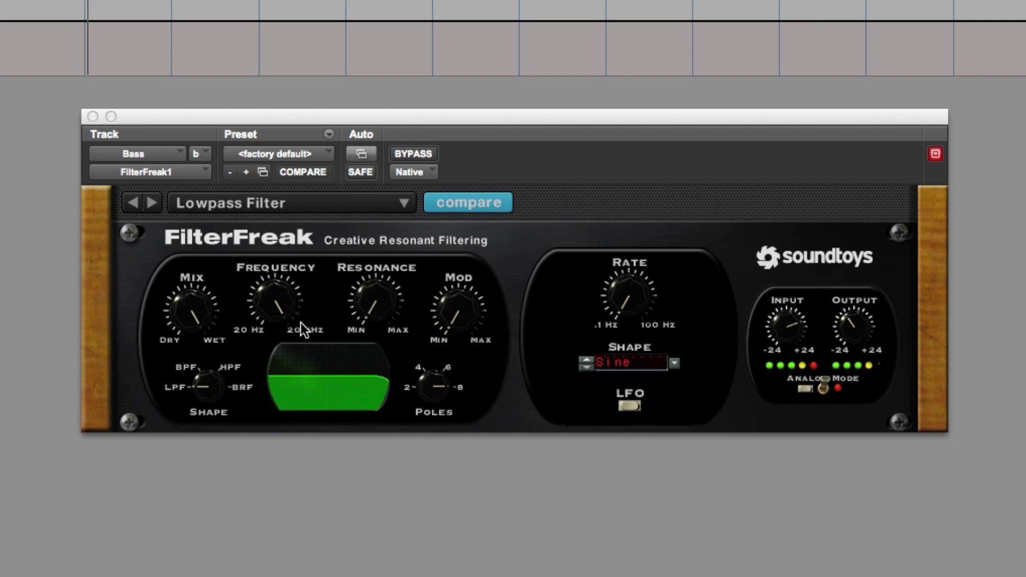
pyautogui.moveTo(275, 309); pyautogui.dragTo(266, 337)
pyautogui.click(413, 154)
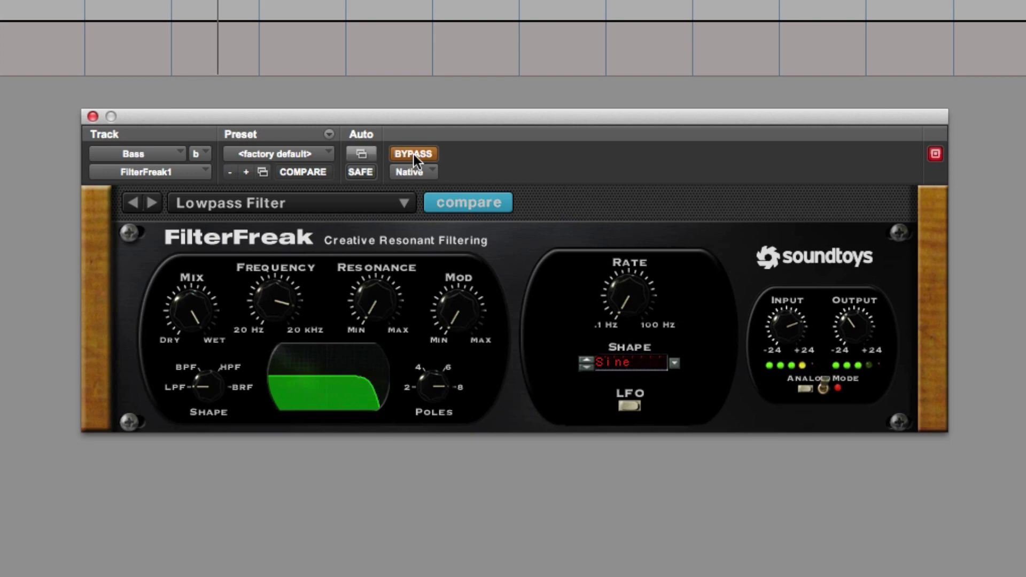
pyautogui.click(414, 154)
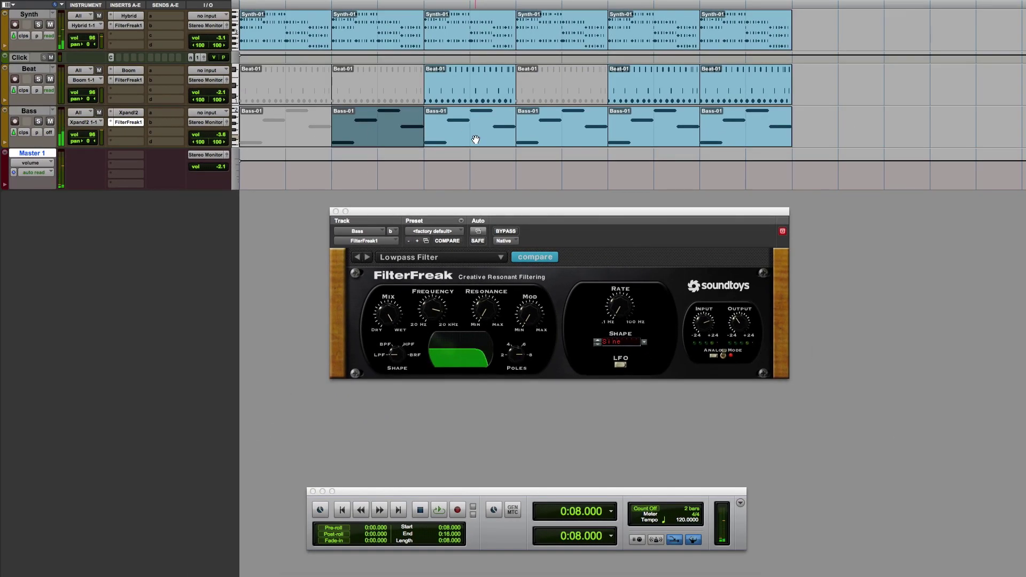
# Loop the third Bass clip (0:16–0:24) and raise the Bass track volume to -2.6 dB.
pyautogui.click(475, 140)
pyautogui.press('space')
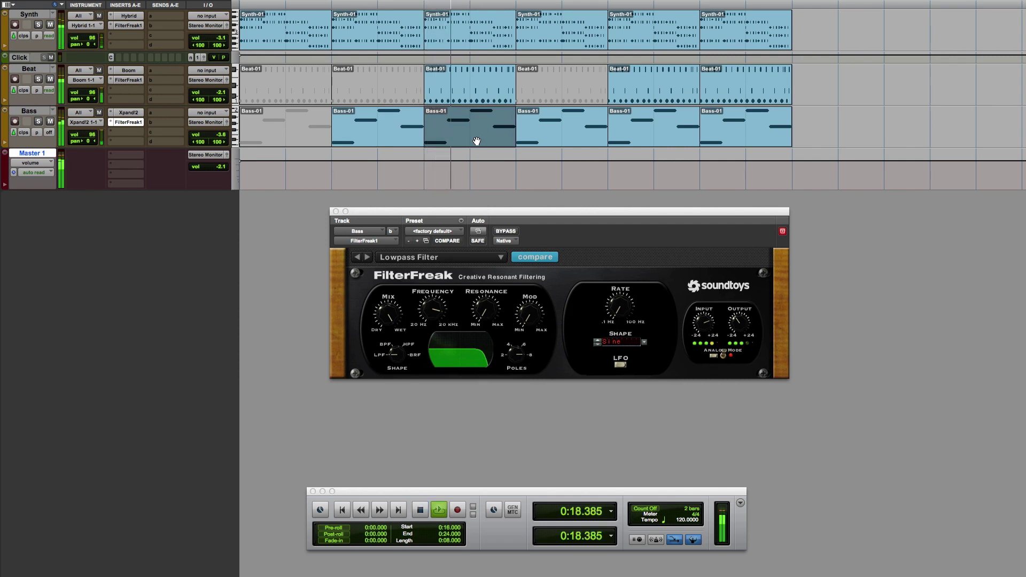
pyautogui.click(221, 135)
pyautogui.moveTo(221, 136); pyautogui.dragTo(222, 135)
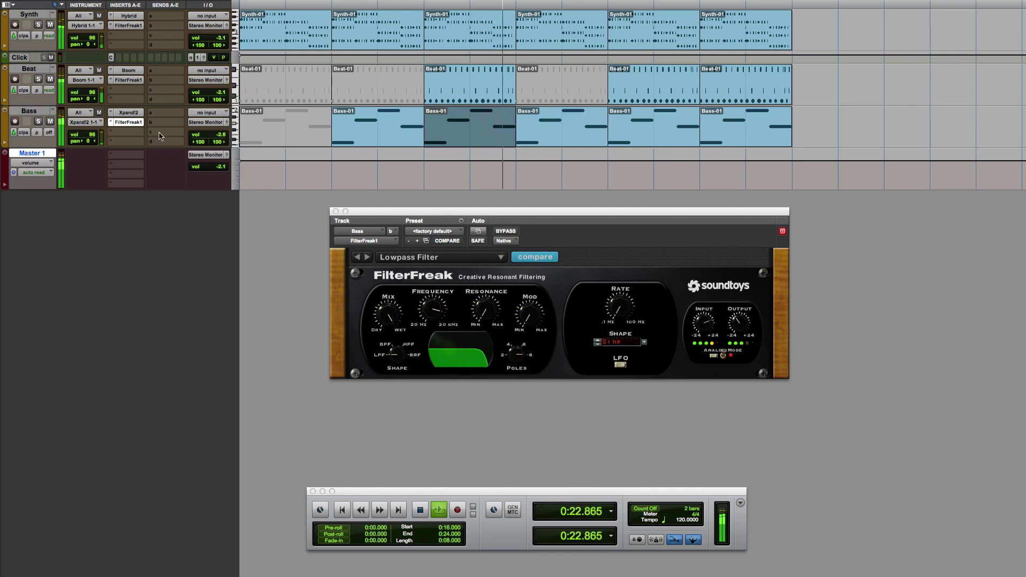
# Close the FilterFreak window, bypass and re-enable FilterFreak1 on all three tracks, then stop.
pyautogui.click(336, 212)
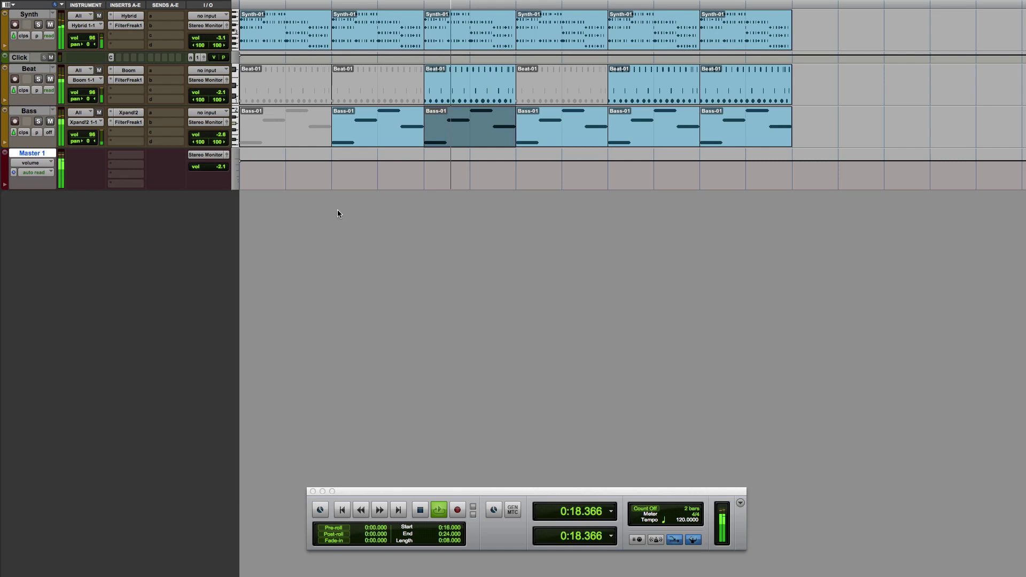
pyautogui.keyDown('alt'); pyautogui.keyDown('super'); pyautogui.click(138, 122); pyautogui.keyUp('super'); pyautogui.keyUp('alt')
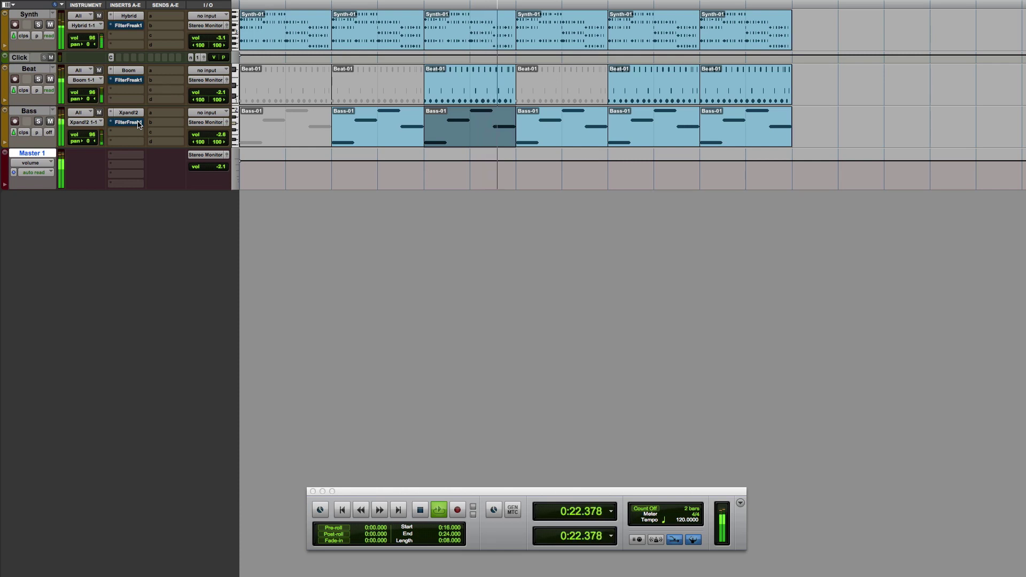
pyautogui.keyDown('alt'); pyautogui.keyDown('super'); pyautogui.click(138, 122); pyautogui.keyUp('super'); pyautogui.keyUp('alt')
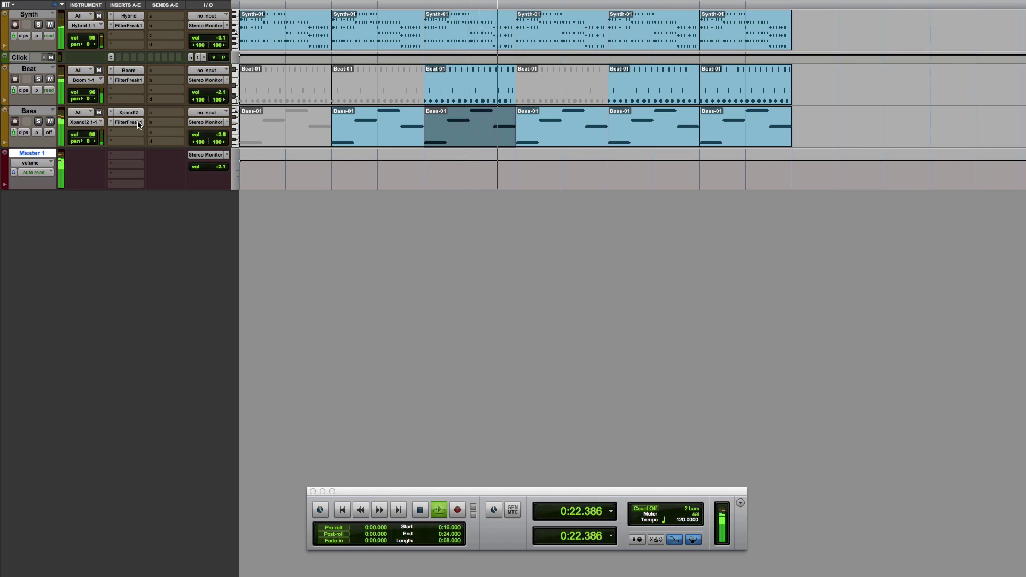
pyautogui.press('space')
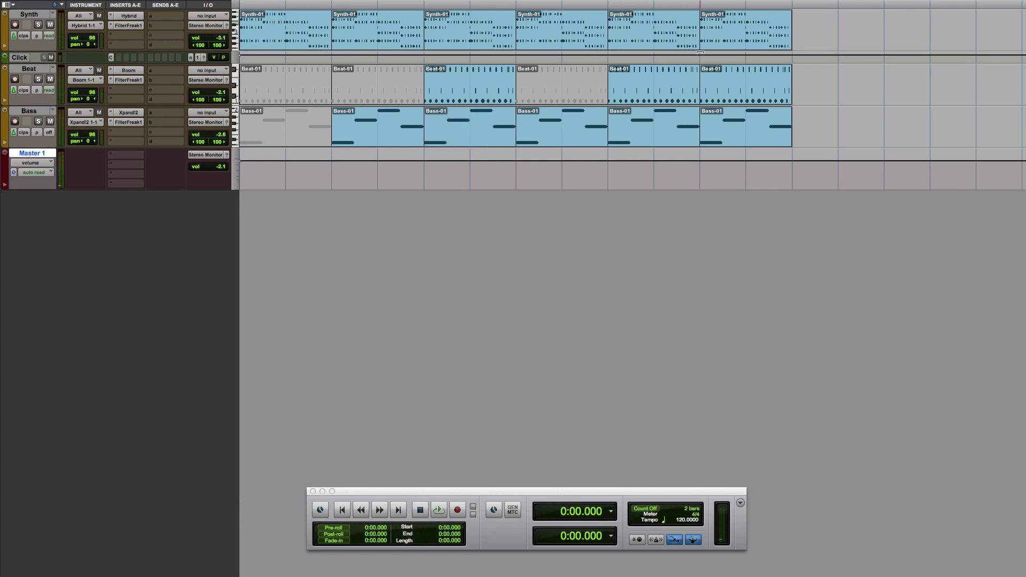
# Play the session from the start and open the Beat track's FilterFreak1 window.
pyautogui.press('space')
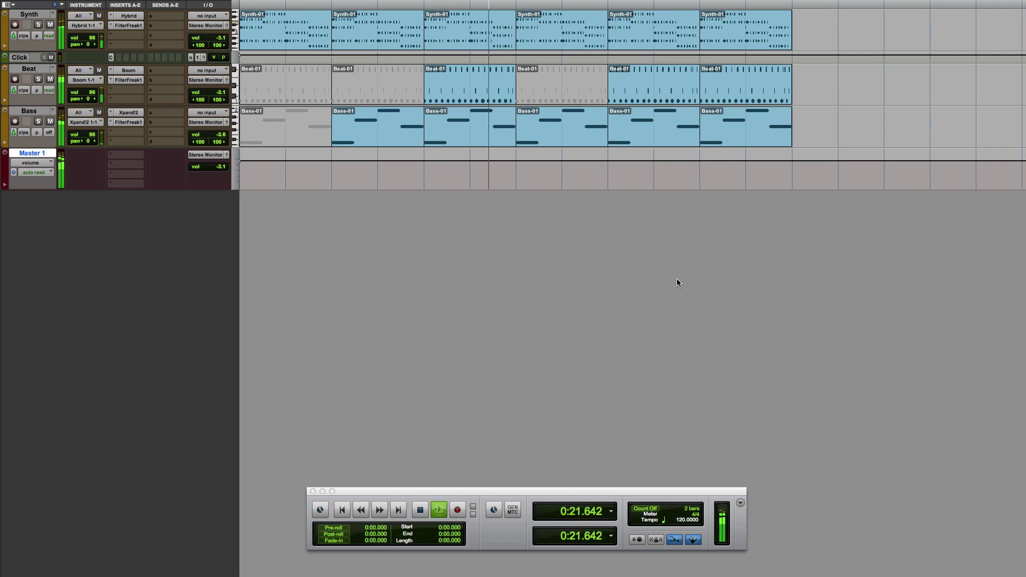
pyautogui.click(127, 80)
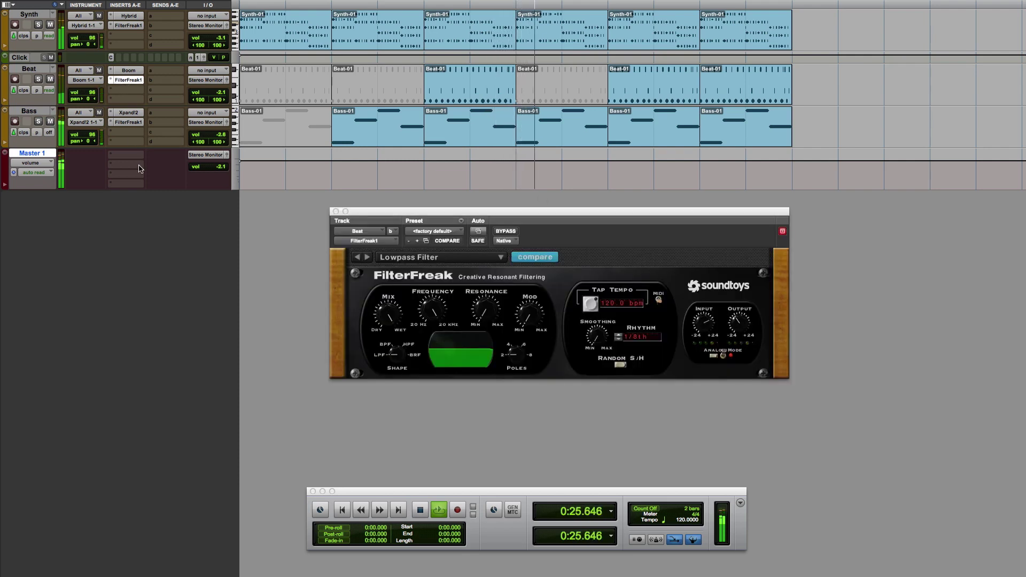
# Show the Synth FilterFreak, bypass all three FilterFreak1 inserts, stop, and select the 0:24–0:32 Synth clip.
pyautogui.click(131, 26)
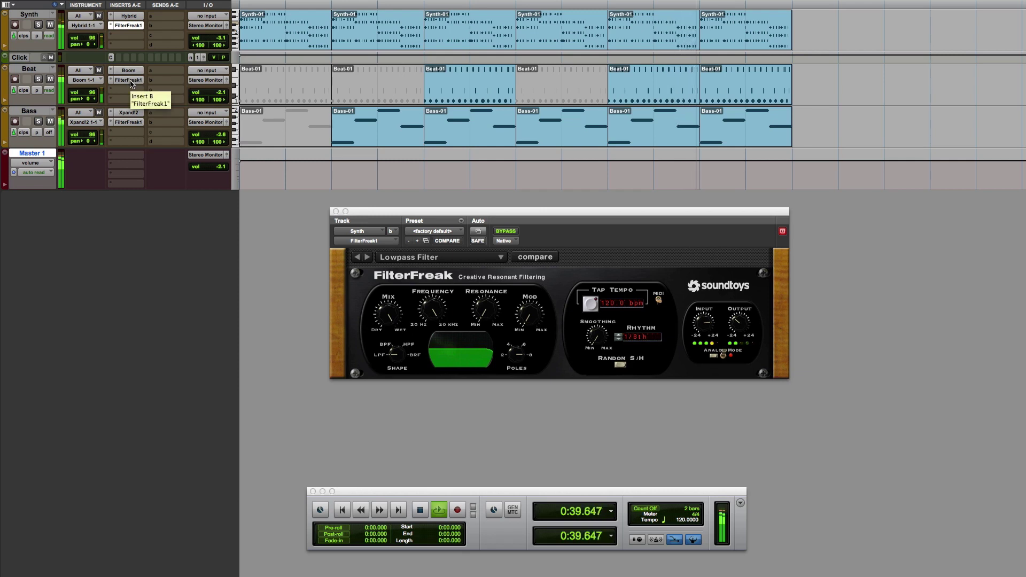
pyautogui.keyDown('alt'); pyautogui.keyDown('super'); pyautogui.click(129, 81); pyautogui.keyUp('super'); pyautogui.keyUp('alt')
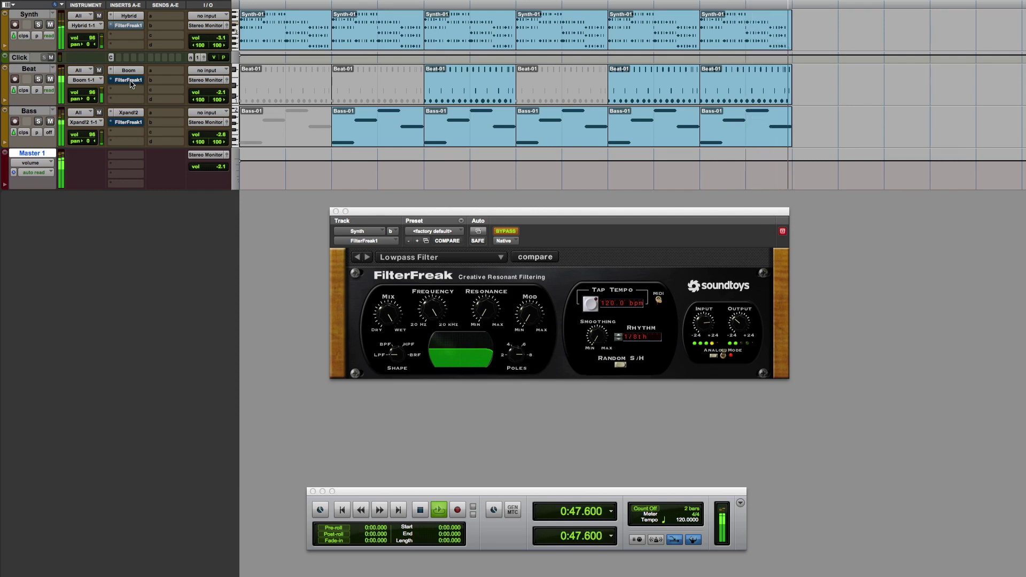
pyautogui.press('space')
pyautogui.click(652, 32)
pyautogui.click(547, 47)
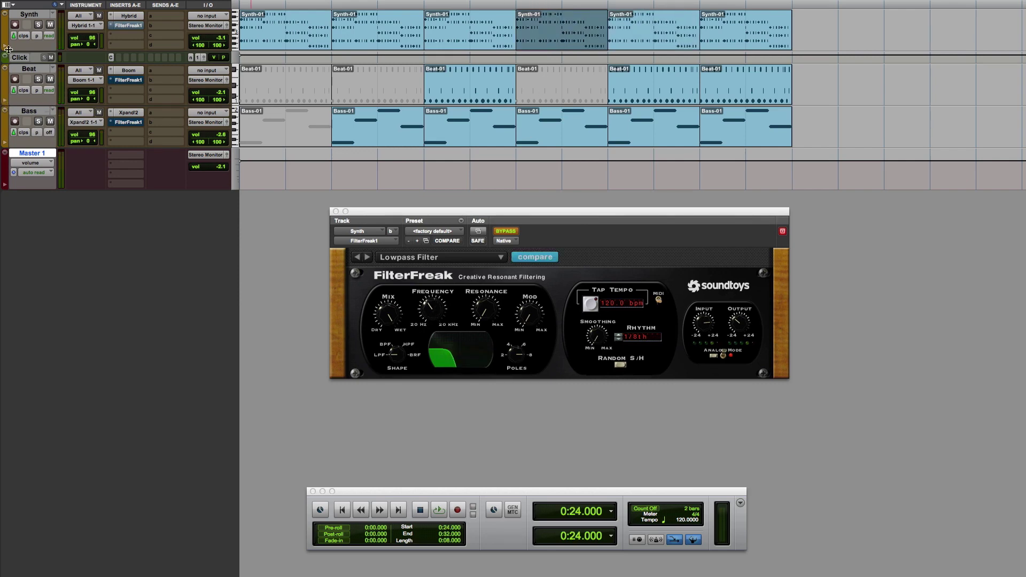
# Add a FilterFreak1 Frequency automation lane under the Synth track.
pyautogui.click(6, 49)
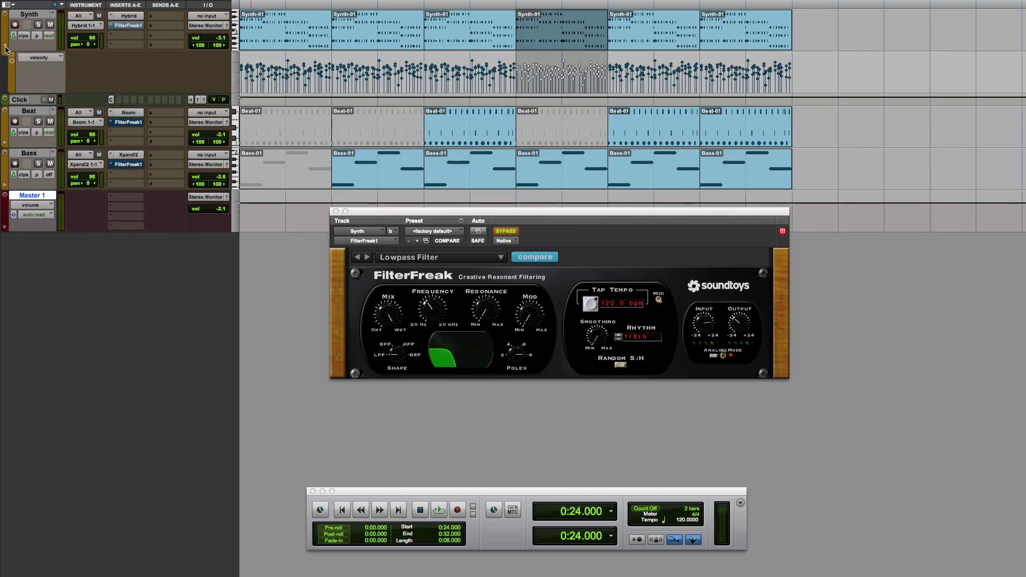
pyautogui.click(47, 58)
pyautogui.moveTo(107, 188)
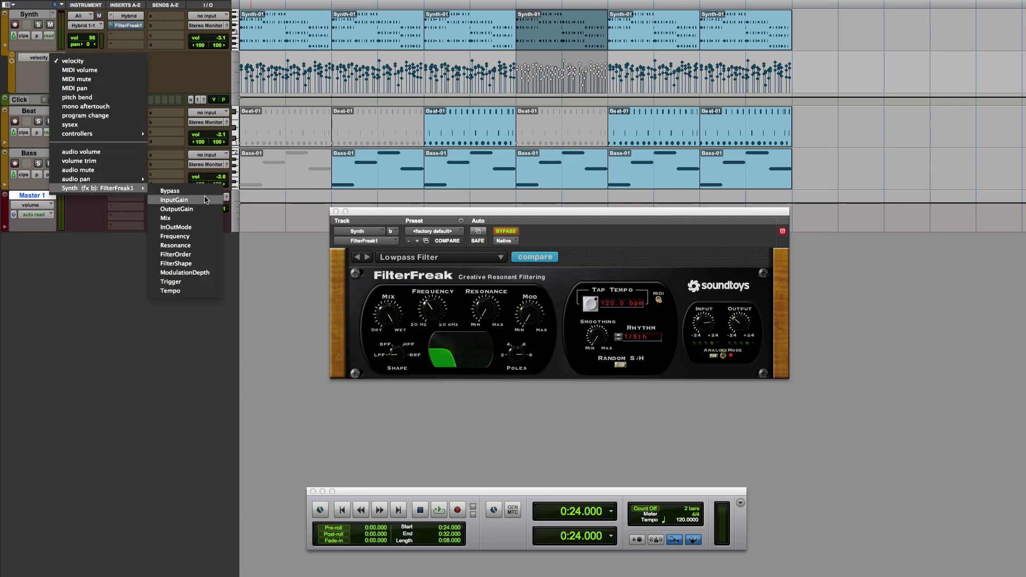
pyautogui.click(198, 237)
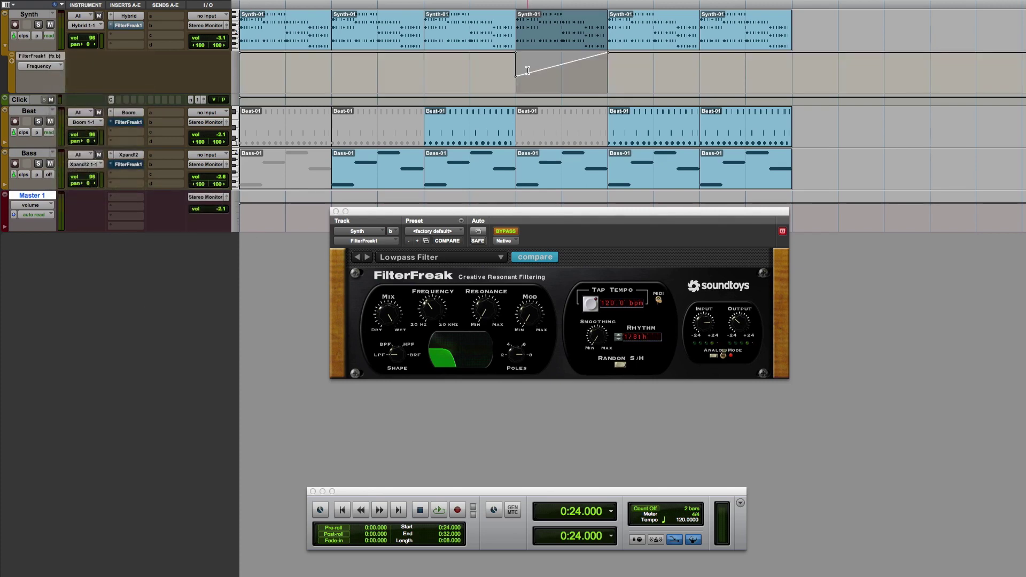
# Play 0:24–0:32 with the Synth FilterFreak re-enabled, then stop and select the 0:32–0:40 clip.
pyautogui.press('space')
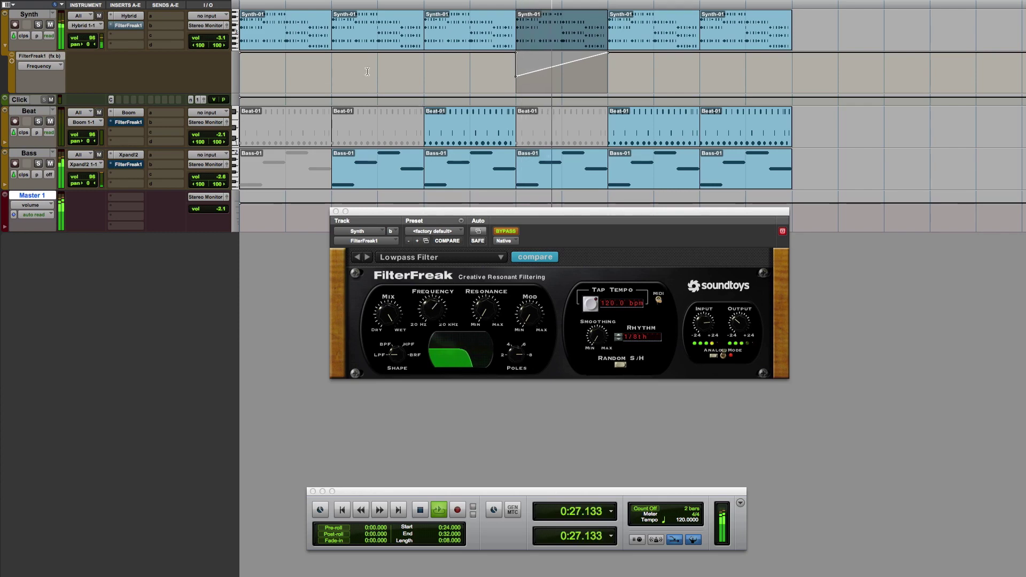
pyautogui.keyDown('super'); pyautogui.click(122, 25); pyautogui.keyUp('super')
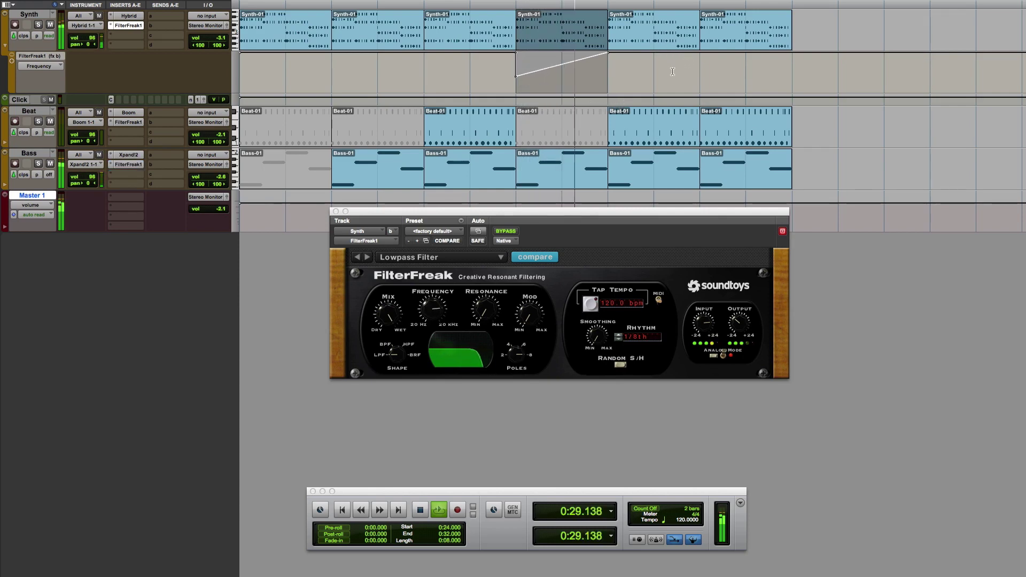
pyautogui.press('space')
pyautogui.click(650, 49)
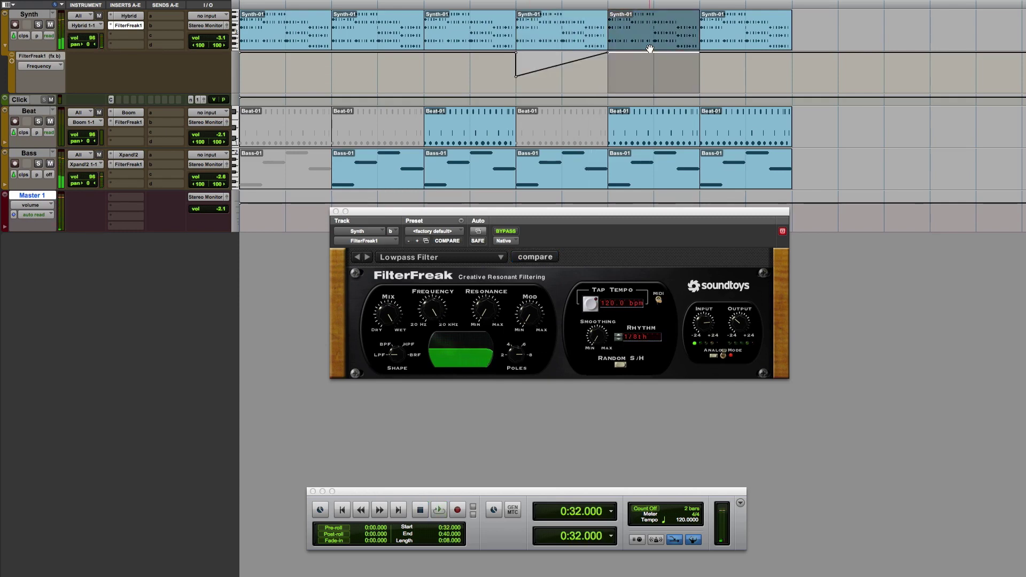
# Loop 0:32–0:40, compare all three FilterFreak1 inserts bypassed versus active, then raise Beat volume to -0.5 dB.
pyautogui.press('space')
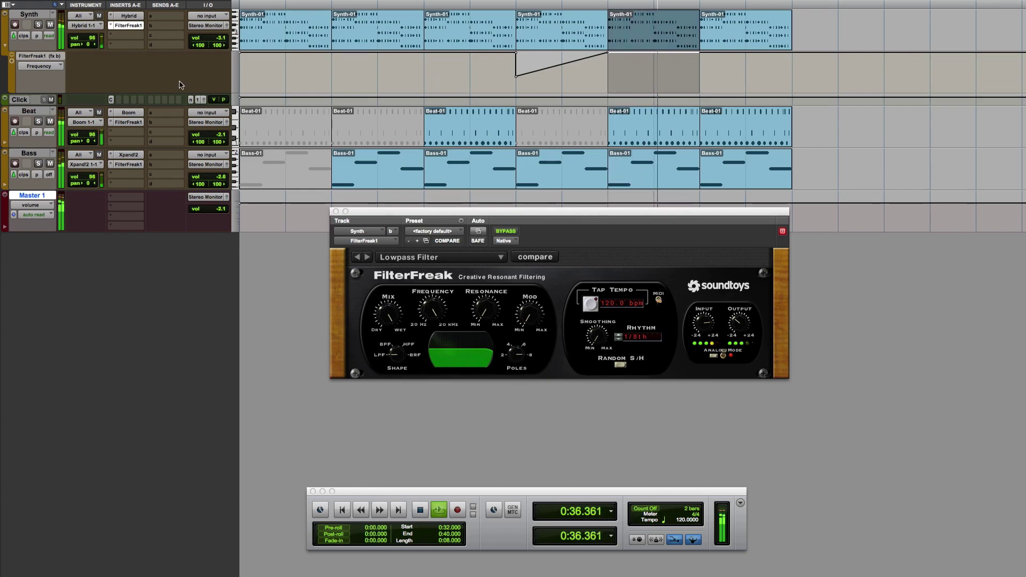
pyautogui.keyDown('alt'); pyautogui.keyDown('super'); pyautogui.click(128, 26); pyautogui.keyUp('super'); pyautogui.keyUp('alt')
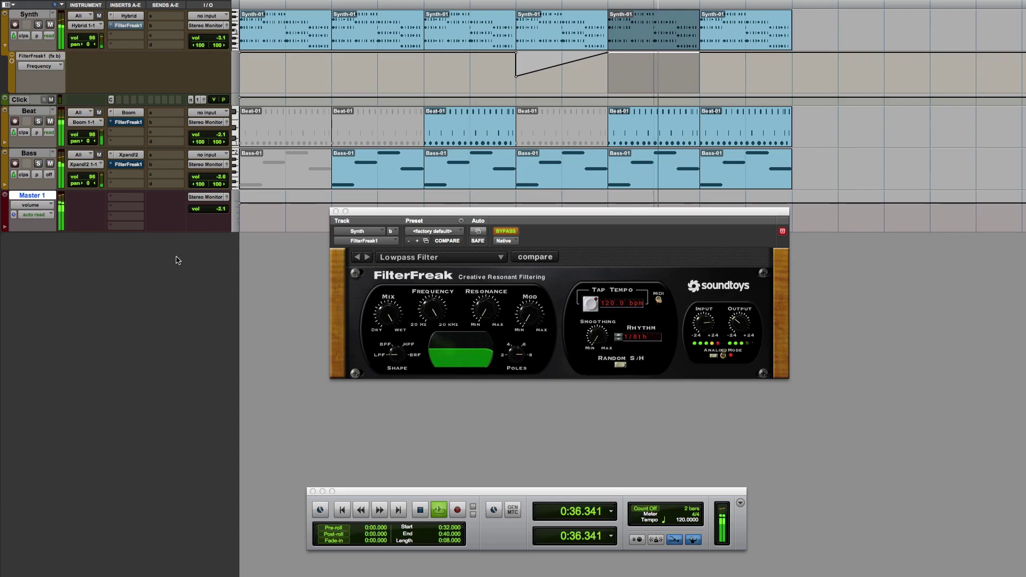
pyautogui.keyDown('alt'); pyautogui.keyDown('super'); pyautogui.click(127, 166); pyautogui.keyUp('super'); pyautogui.keyUp('alt')
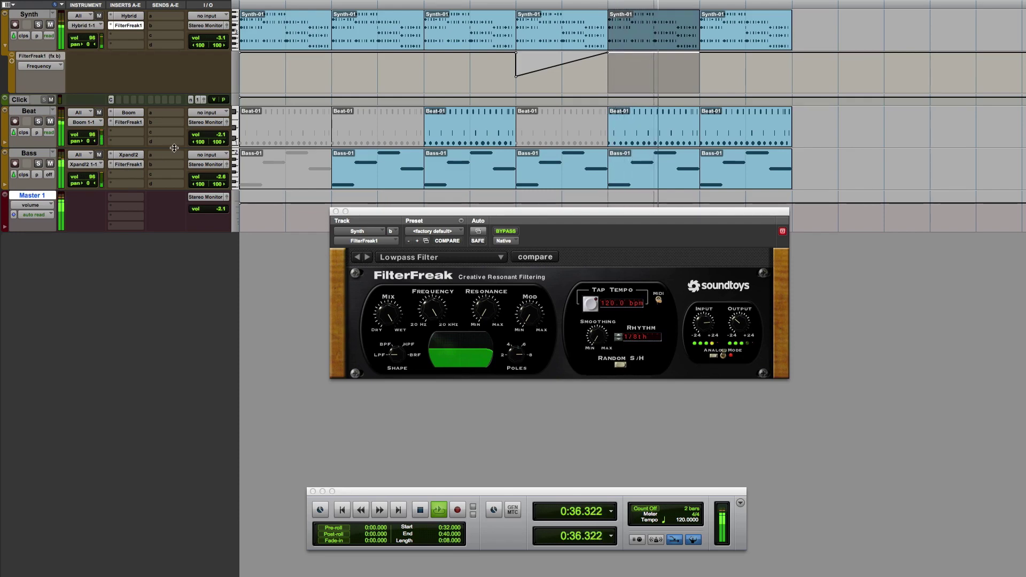
pyautogui.moveTo(209, 136); pyautogui.dragTo(210, 136)
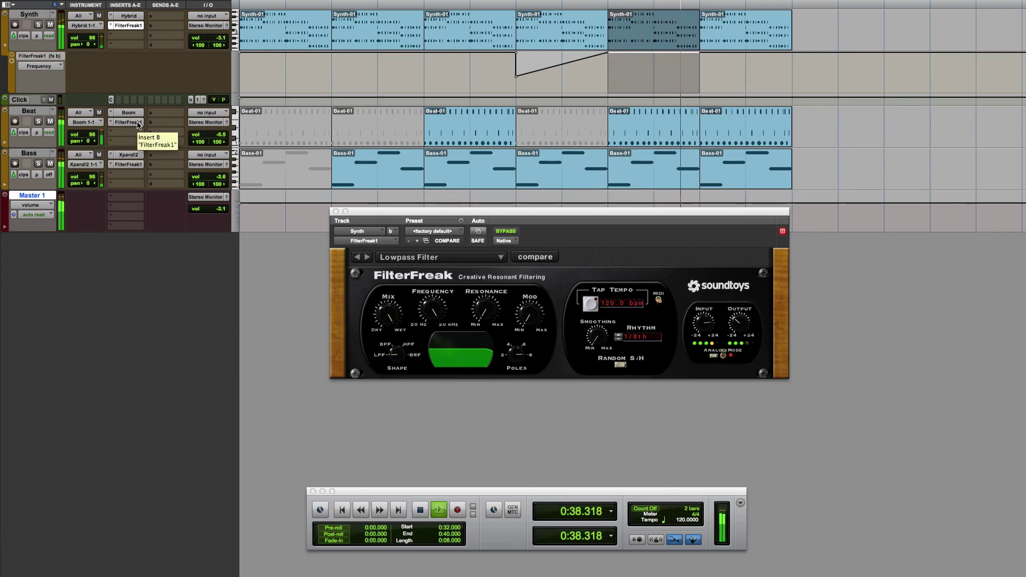
# Stop the looping playback so it returns to 0:32.000.
pyautogui.press('space')
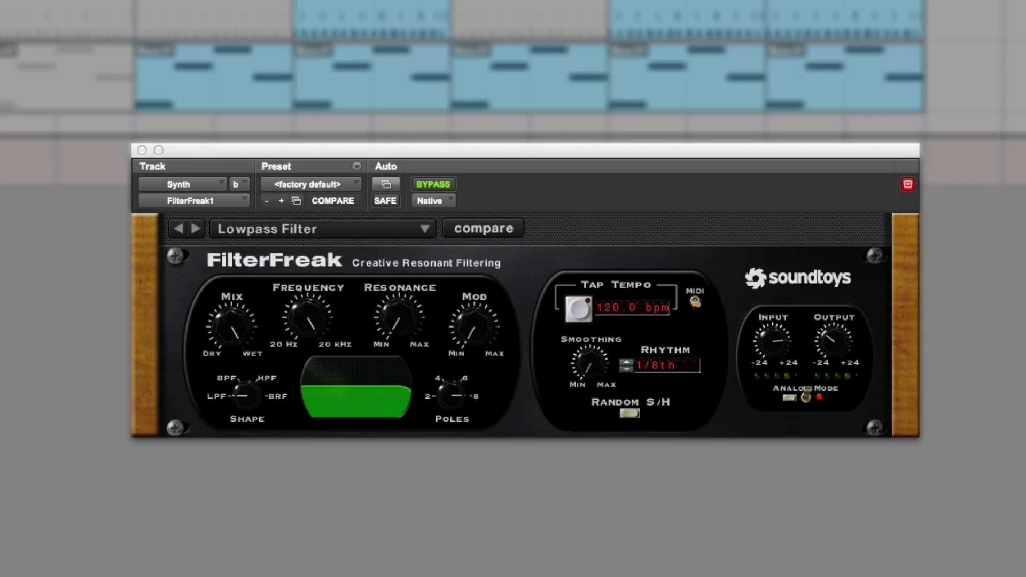